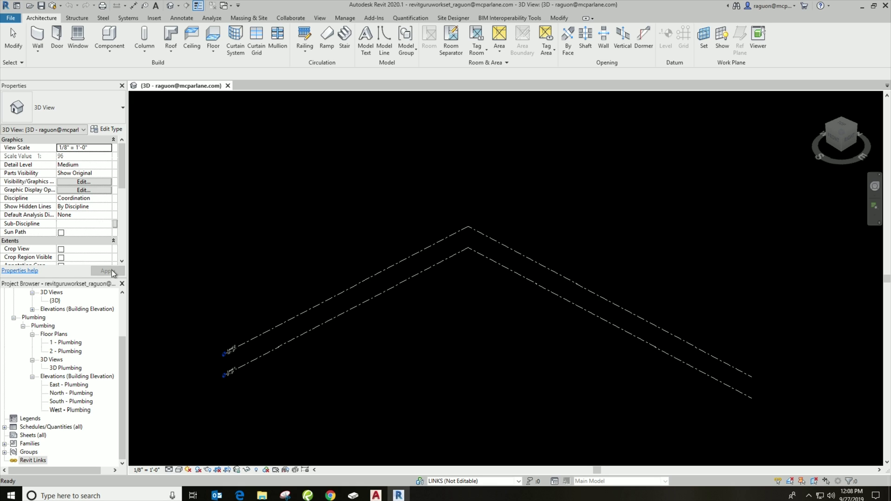
- Open Manage Links for the plumbing project's Revit links, which lists no linked models yet
{"action": "left_click", "coordinate": [343, 18]}
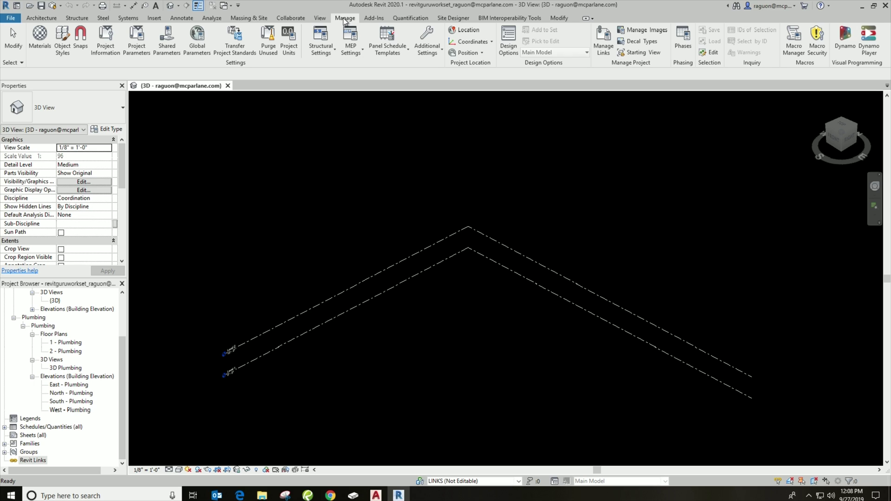
{"action": "left_click", "coordinate": [602, 54]}
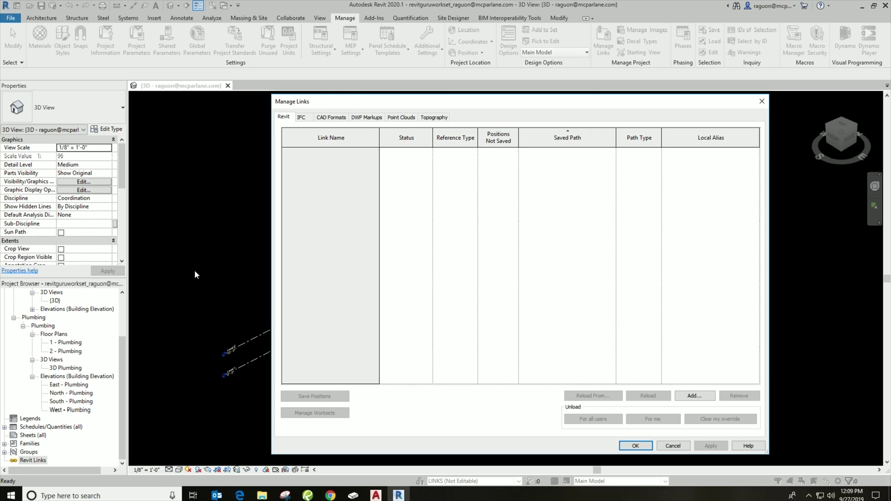
{"action": "left_click", "coordinate": [761, 101]}
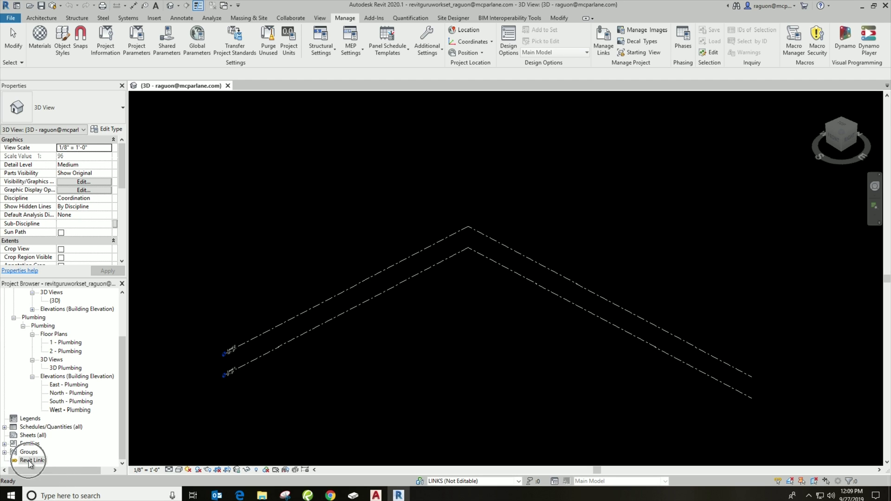
{"action": "right_click", "coordinate": [29, 460]}
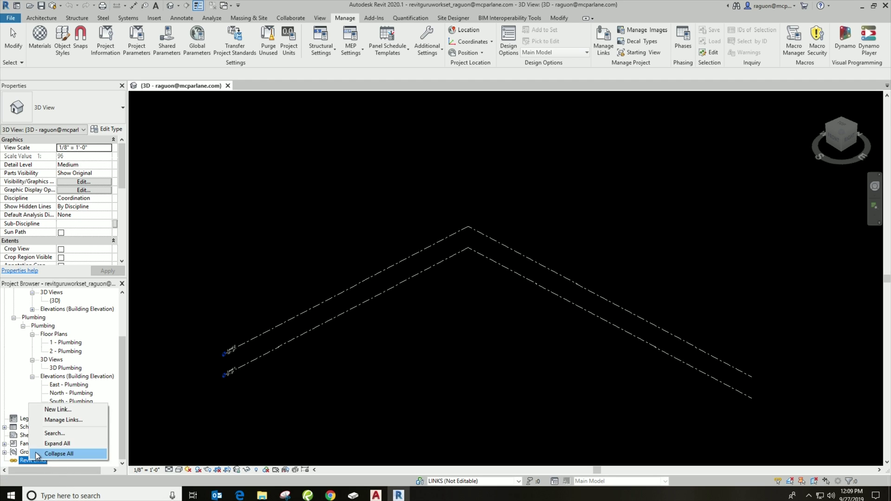
{"action": "left_click", "coordinate": [58, 421]}
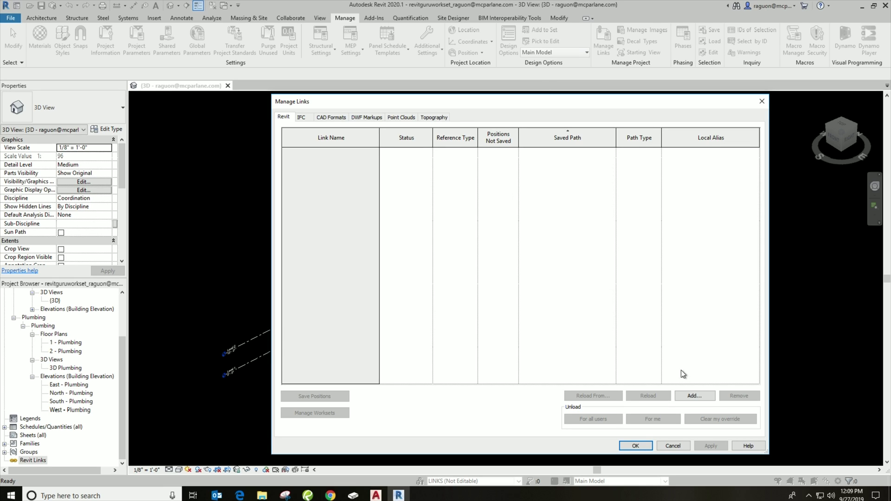
- Choose Desktop > RevitGuru > RevitGuru Background_Arch.rvt to link with Auto - Origin to Origin positioning
{"action": "left_click", "coordinate": [693, 397]}
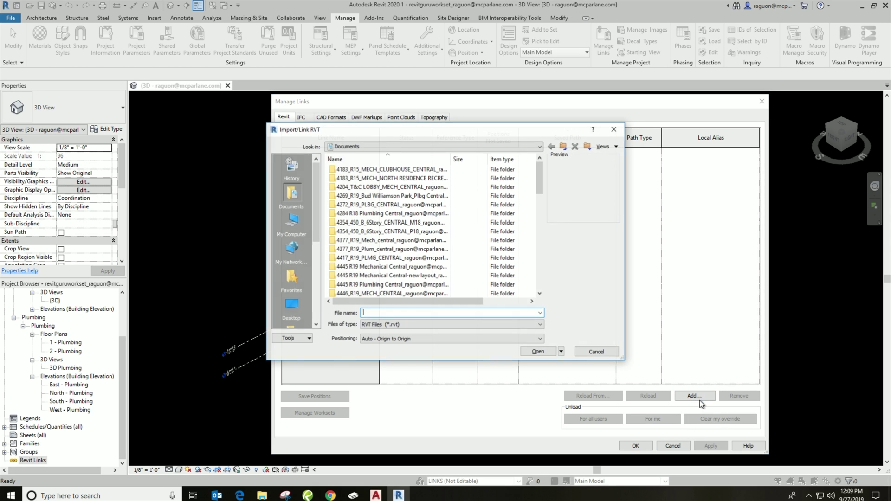
{"action": "left_click", "coordinate": [291, 307]}
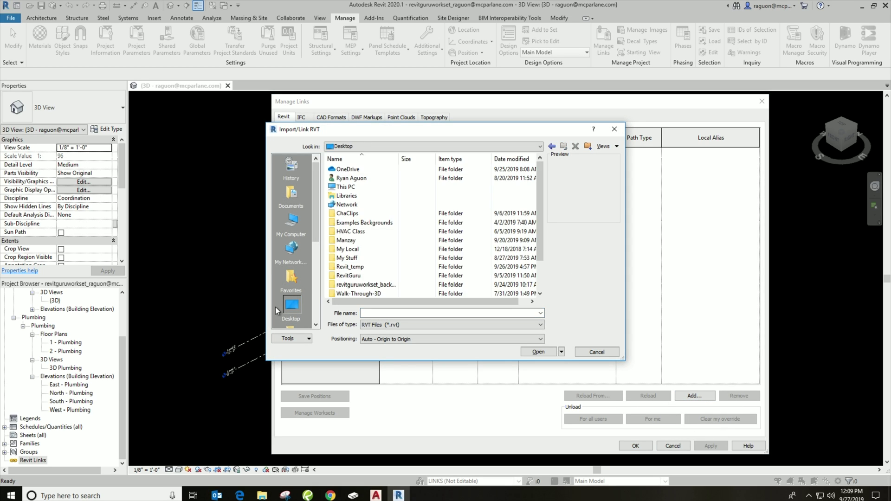
{"action": "scroll", "coordinate": [409, 203], "scroll_direction": "down", "scroll_amount": 2}
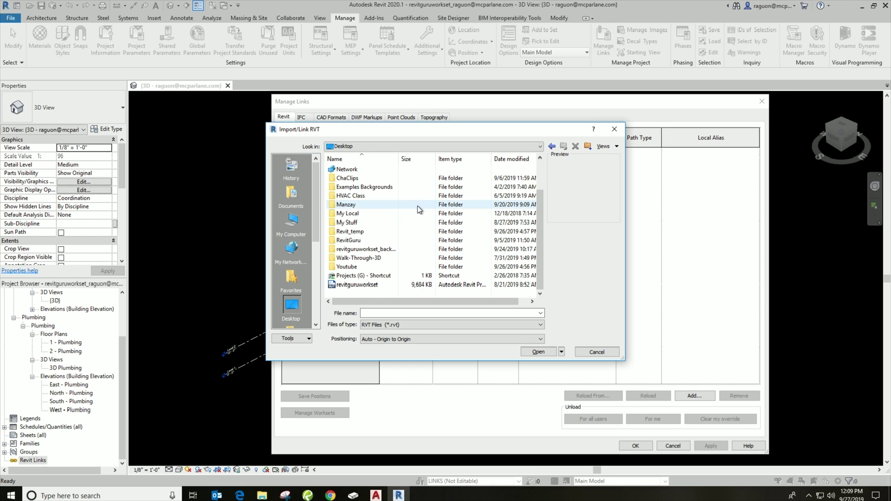
{"action": "left_click", "coordinate": [376, 239]}
{"action": "double_click", "coordinate": [376, 240]}
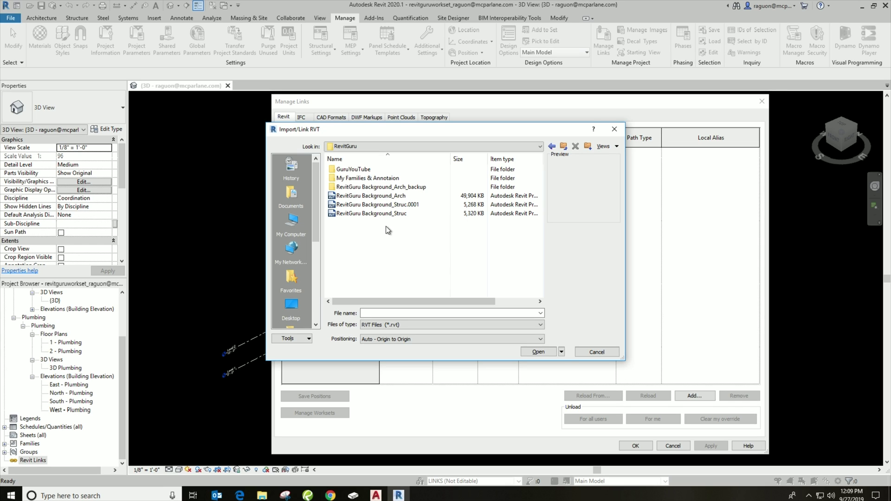
{"action": "left_click", "coordinate": [432, 340]}
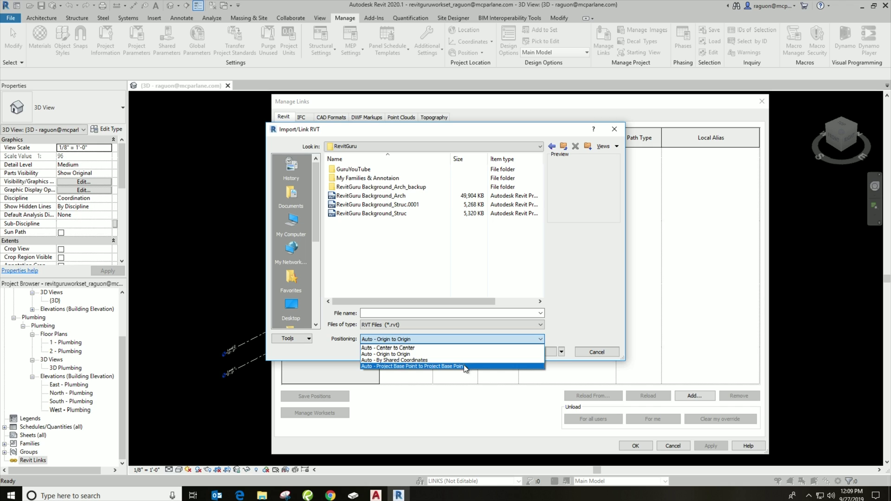
{"action": "left_click", "coordinate": [420, 355]}
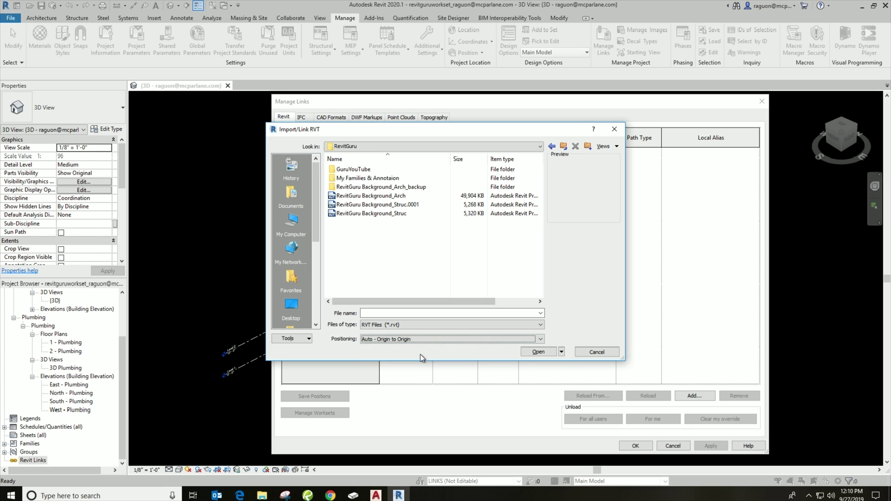
{"action": "left_click", "coordinate": [379, 197]}
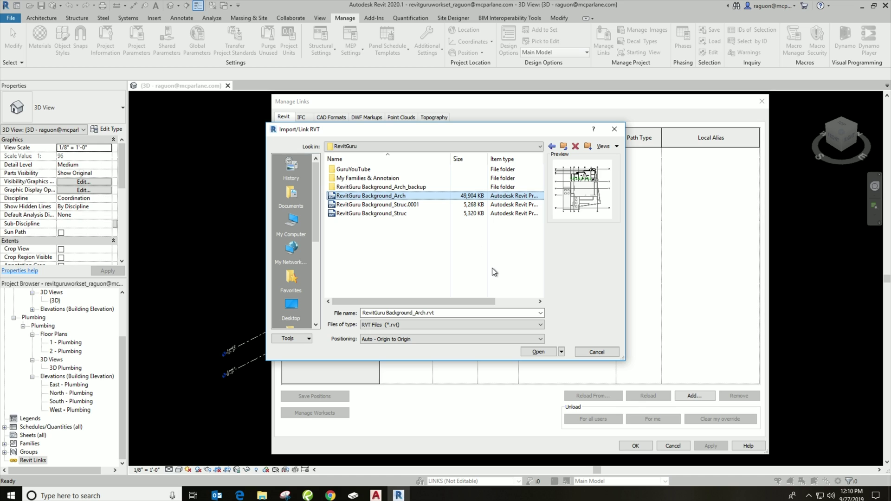
- Link RevitGuru Background_Arch.rvt and keep its Reference Type as Overlay
{"action": "left_click", "coordinate": [545, 353]}
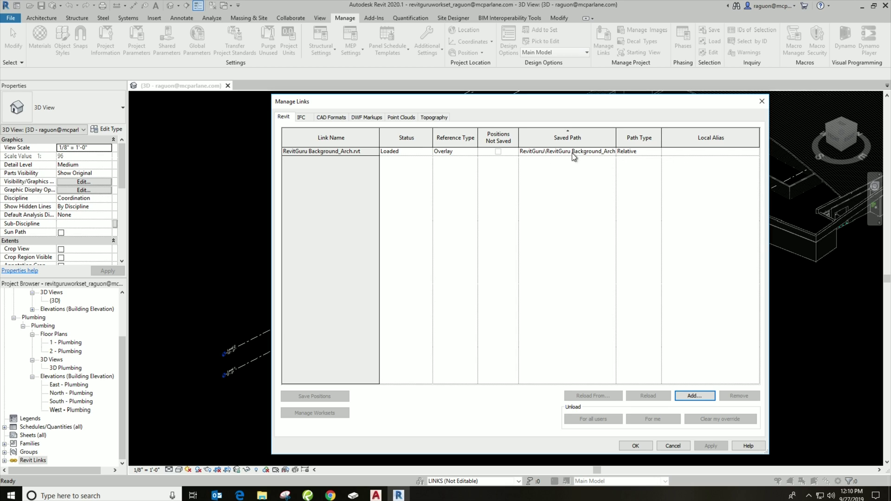
{"action": "left_click", "coordinate": [469, 154]}
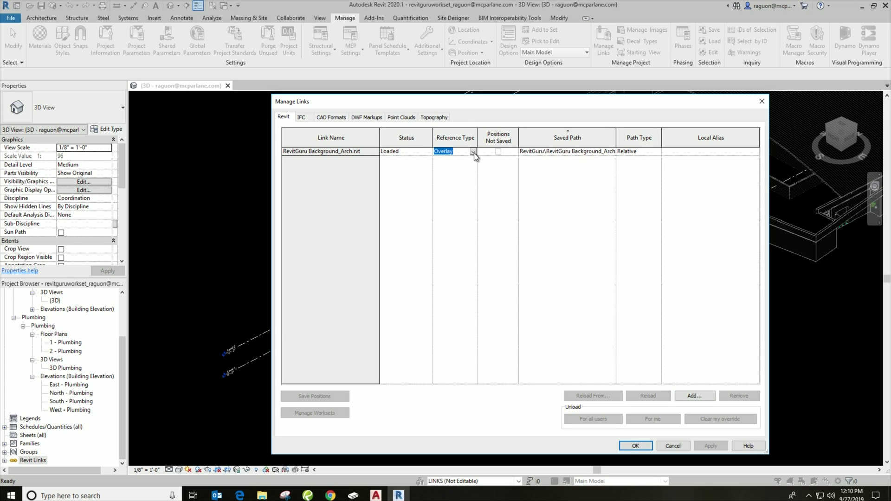
{"action": "left_click", "coordinate": [473, 152]}
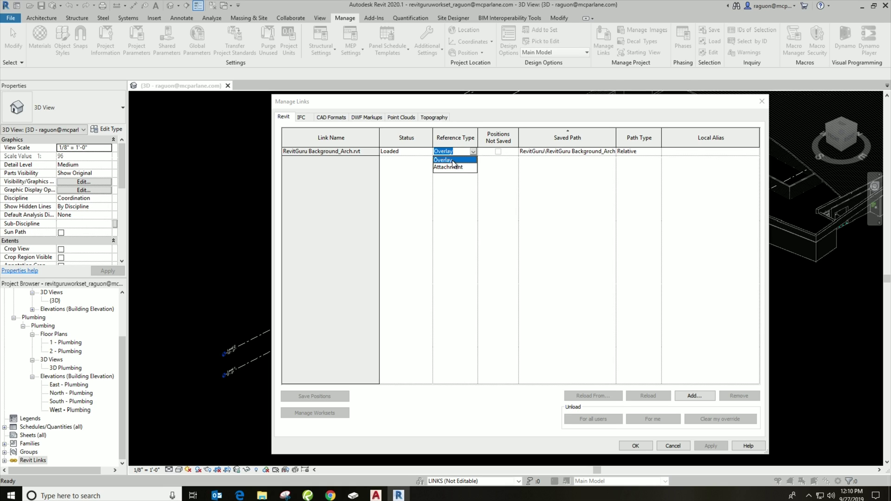
{"action": "left_click", "coordinate": [454, 160]}
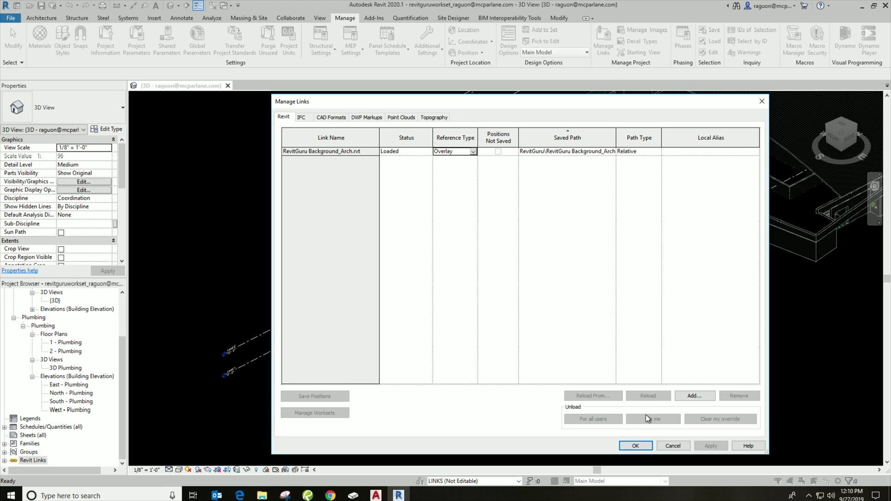
- Close Manage Links, center the linked architectural building in the 3D view, and select it to check
{"action": "left_click", "coordinate": [636, 446]}
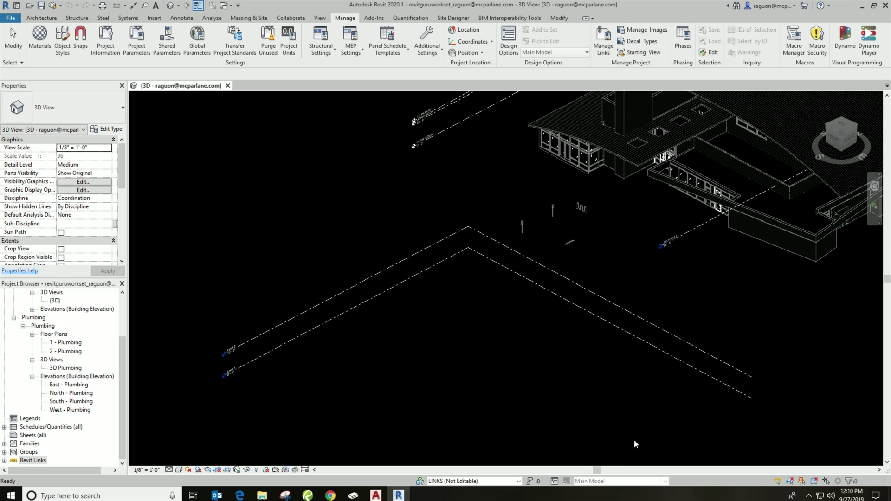
{"action": "scroll", "coordinate": [630, 256], "scroll_direction": "down", "scroll_amount": 3}
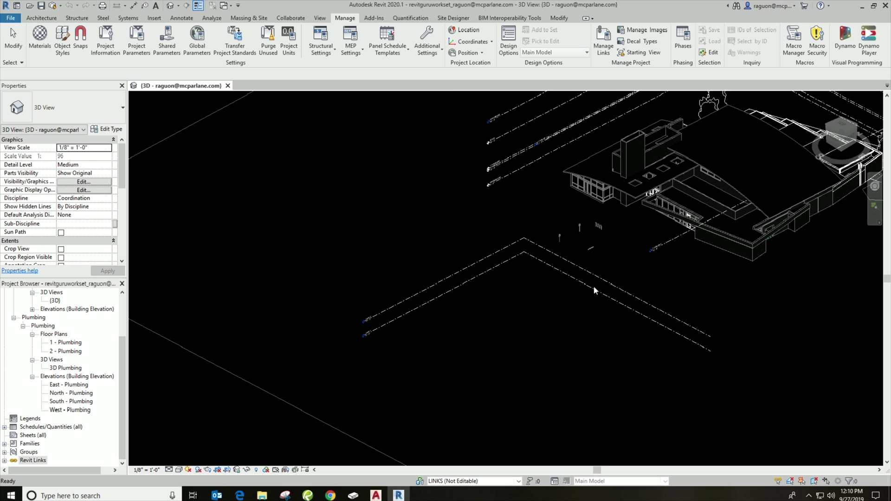
{"action": "middle_click_drag", "start_coordinate": [571, 297], "coordinate": [407, 417]}
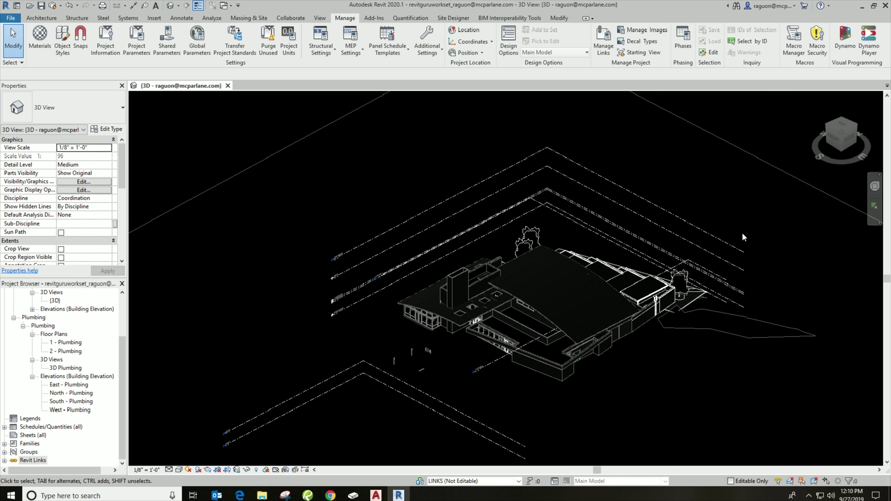
{"action": "left_click", "coordinate": [611, 294]}
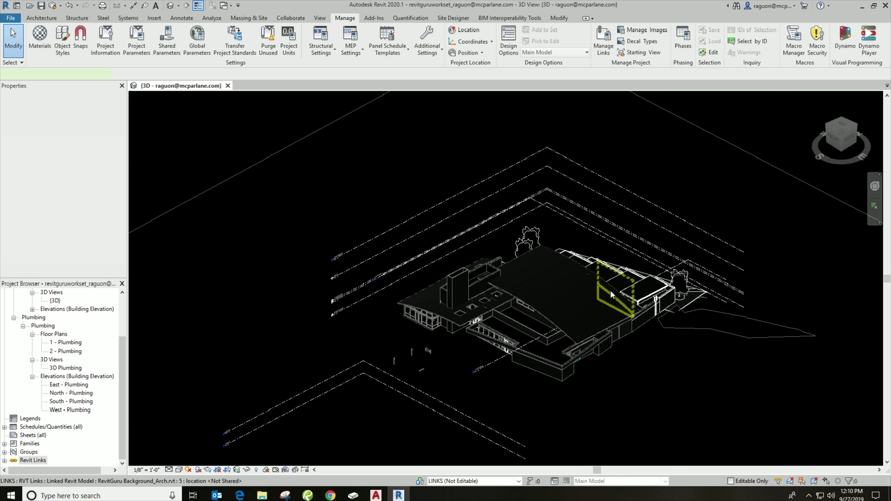
{"action": "left_click", "coordinate": [481, 178]}
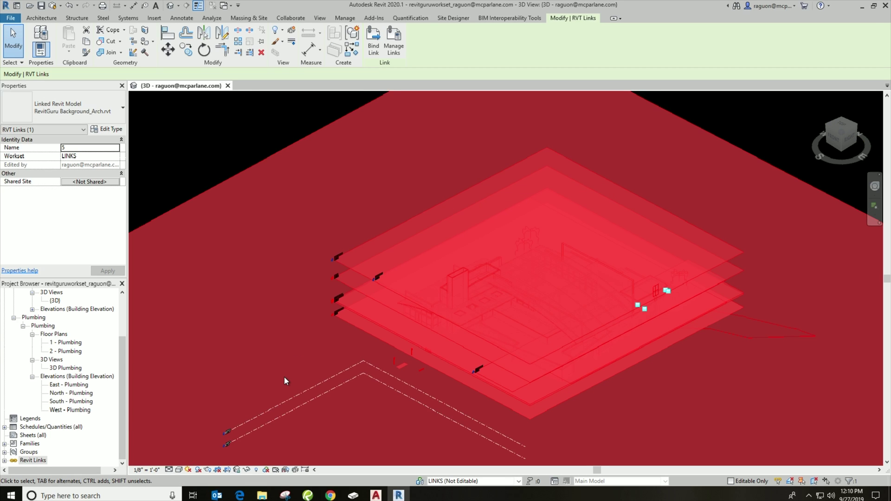
{"action": "left_click", "coordinate": [387, 341]}
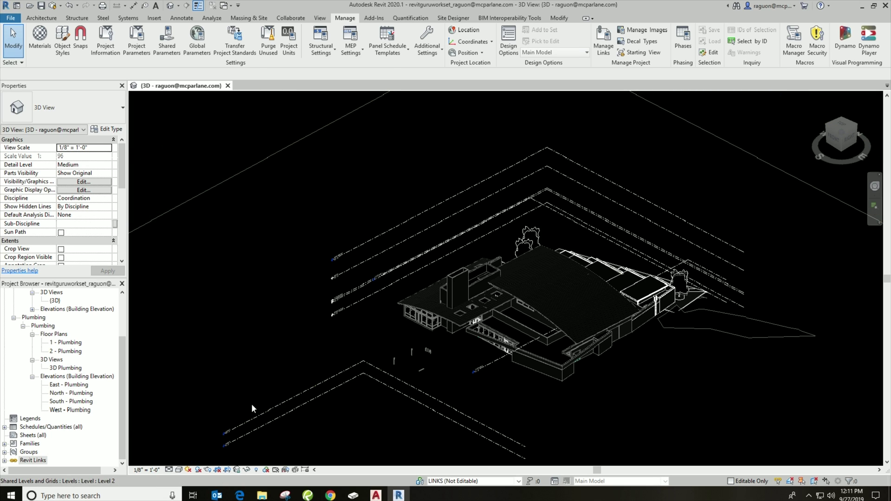
- Link RevitGuru Background_Struc.rvt origin to origin as an Overlay and return to the 3D view
{"action": "right_click", "coordinate": [39, 461]}
{"action": "left_click", "coordinate": [92, 410]}
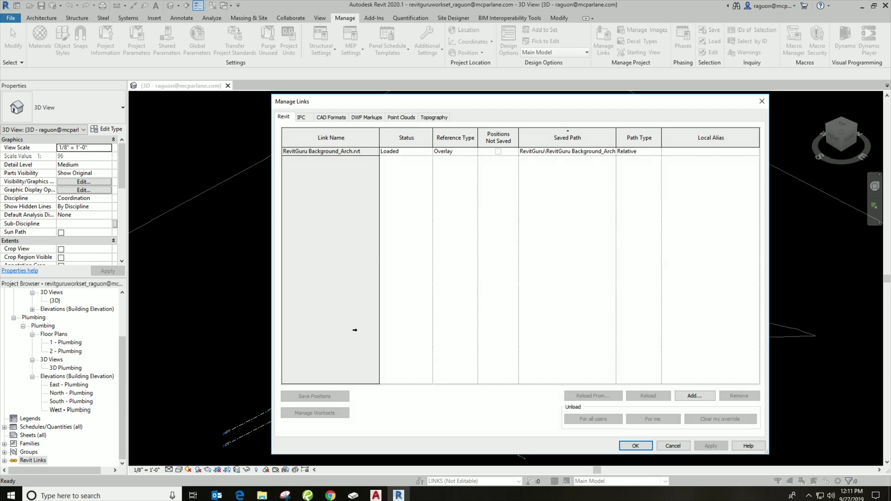
{"action": "left_click", "coordinate": [694, 396]}
{"action": "left_click", "coordinate": [399, 213]}
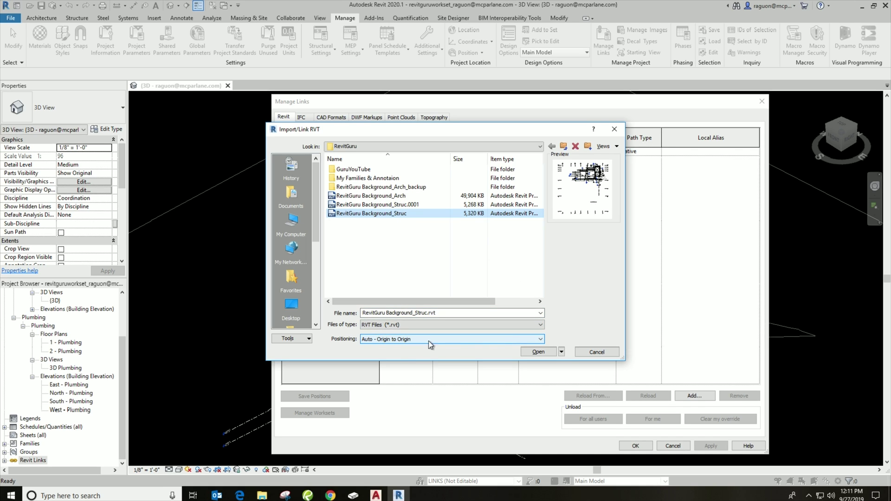
{"action": "left_click", "coordinate": [538, 352]}
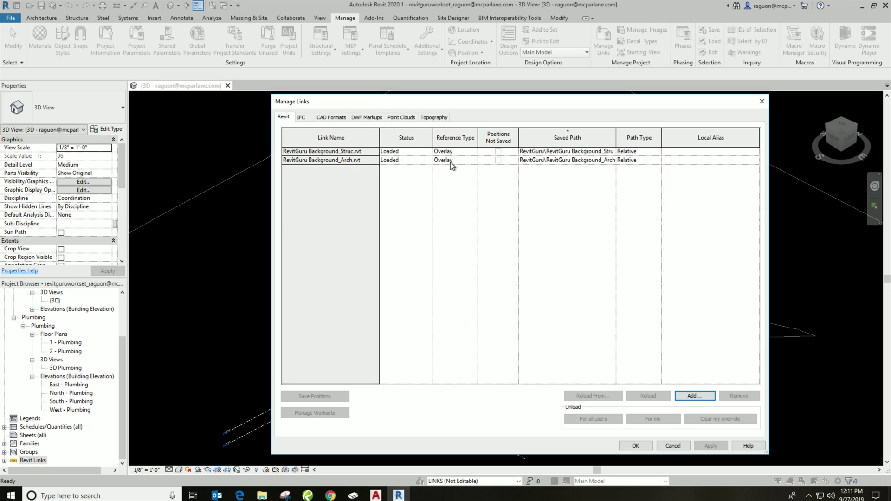
{"action": "left_click", "coordinate": [633, 443]}
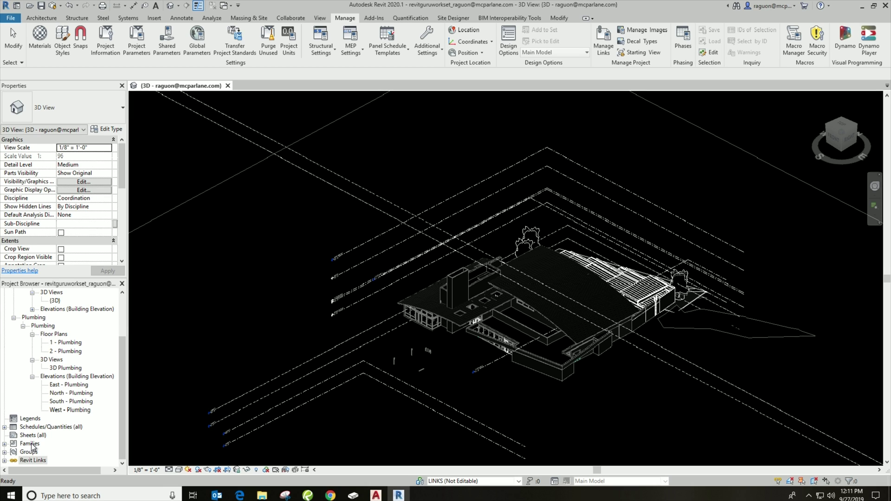
- Expand Revit Links in the Project Browser and inspect the structural and architectural link properties
{"action": "left_click", "coordinate": [28, 459]}
{"action": "left_click", "coordinate": [4, 460]}
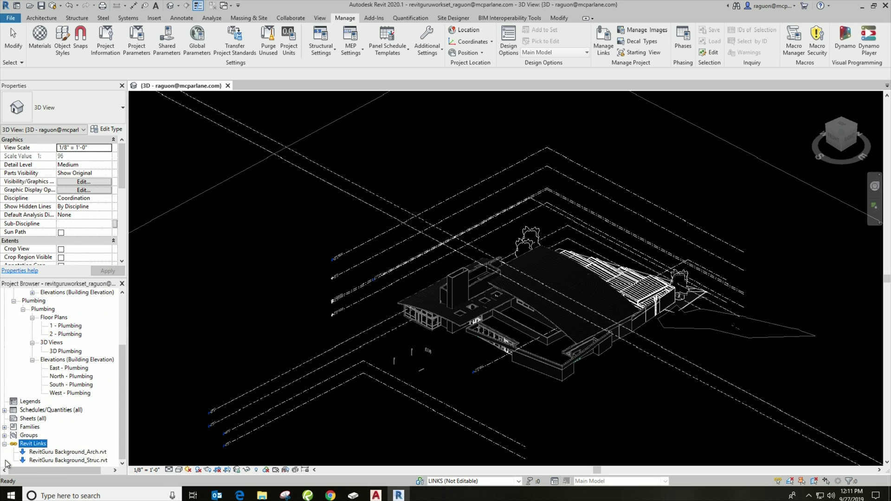
{"action": "left_click", "coordinate": [85, 458]}
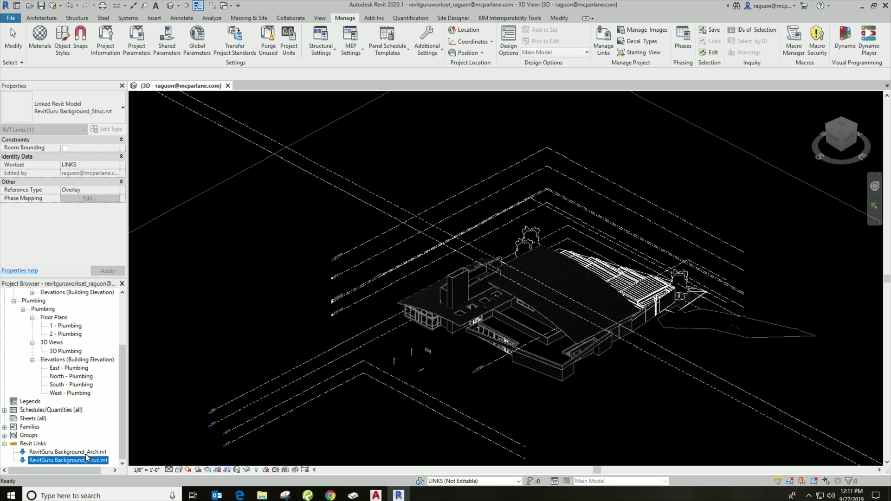
{"action": "left_click", "coordinate": [85, 454]}
- Unload RevitGuru Background_Arch.rvt for me only
{"action": "right_click", "coordinate": [51, 452]}
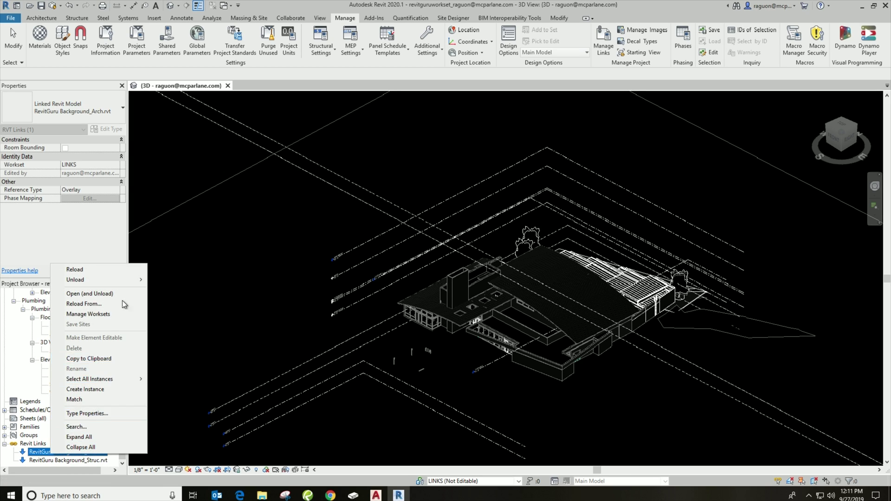
{"action": "mouse_move", "coordinate": [125, 280]}
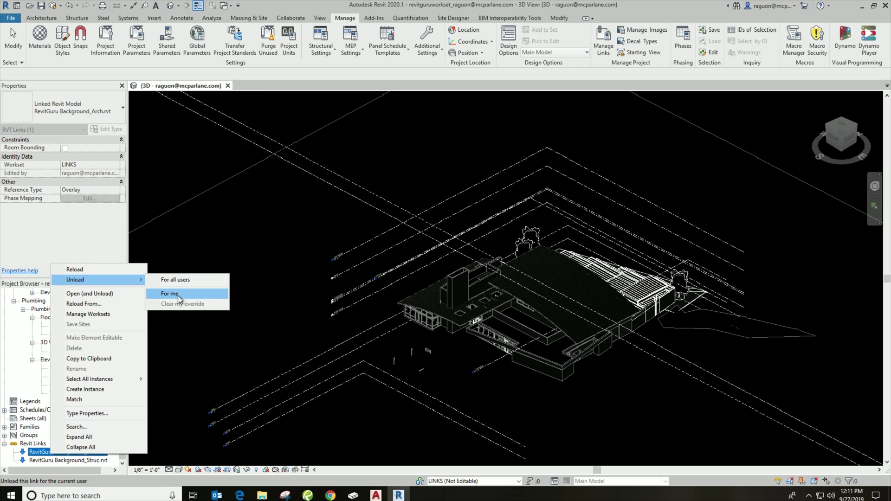
{"action": "left_click", "coordinate": [177, 296]}
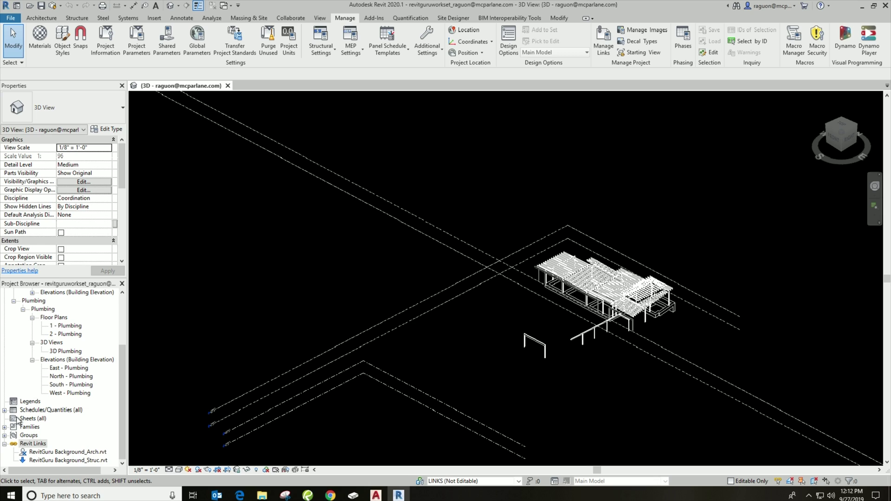
- Reload RevitGuru Background_Arch.rvt and orbit to a lower side angle to inspect both backgrounds
{"action": "right_click", "coordinate": [38, 452]}
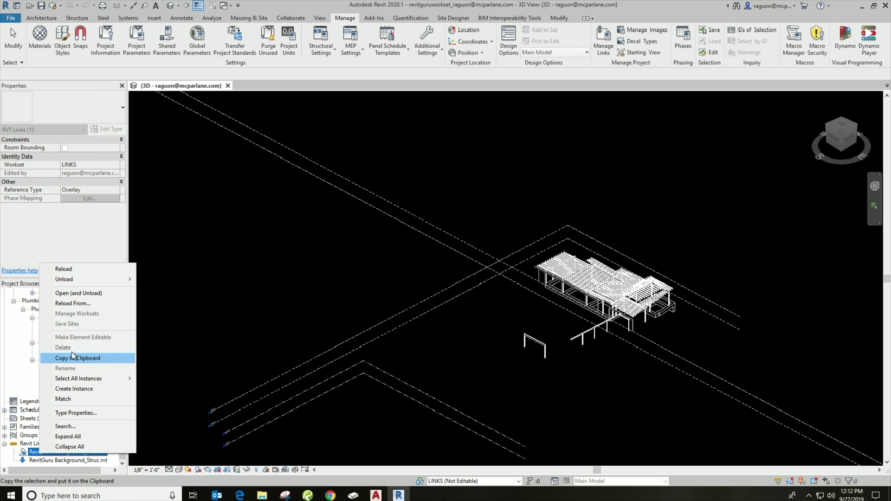
{"action": "left_click", "coordinate": [95, 269]}
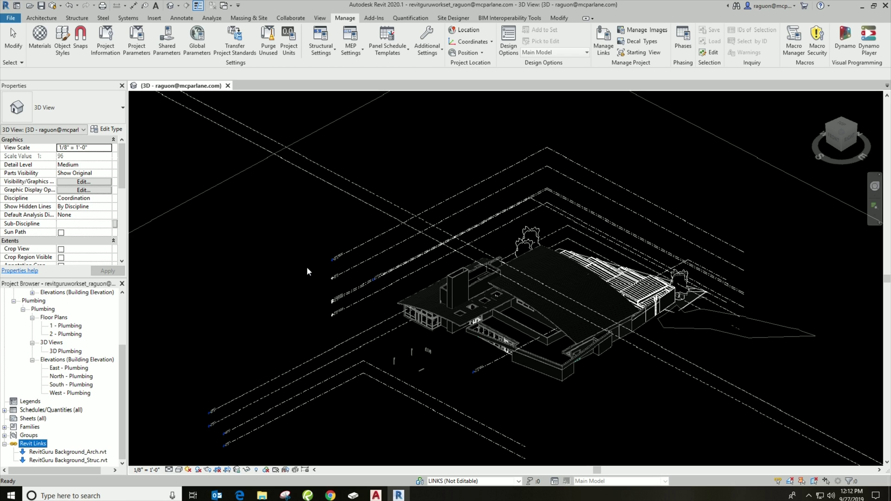
{"action": "scroll", "coordinate": [399, 258], "scroll_direction": "down", "scroll_amount": 3}
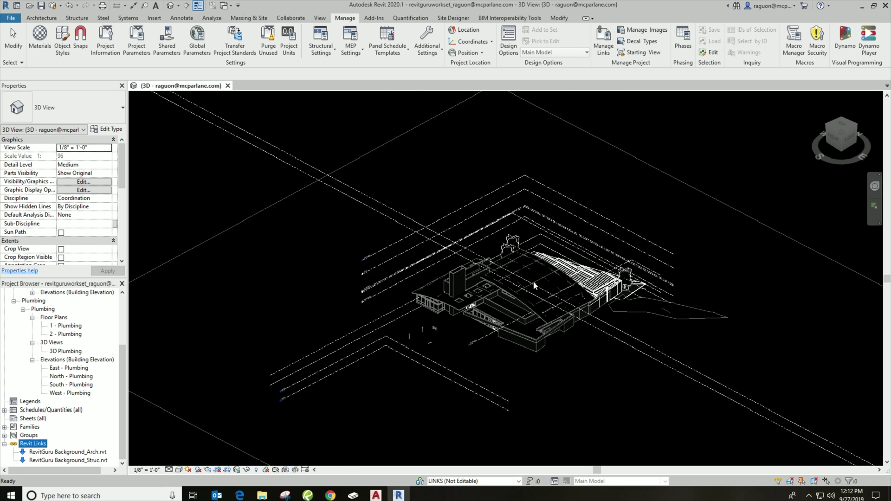
{"action": "scroll", "coordinate": [634, 249], "scroll_direction": "down", "scroll_amount": 5}
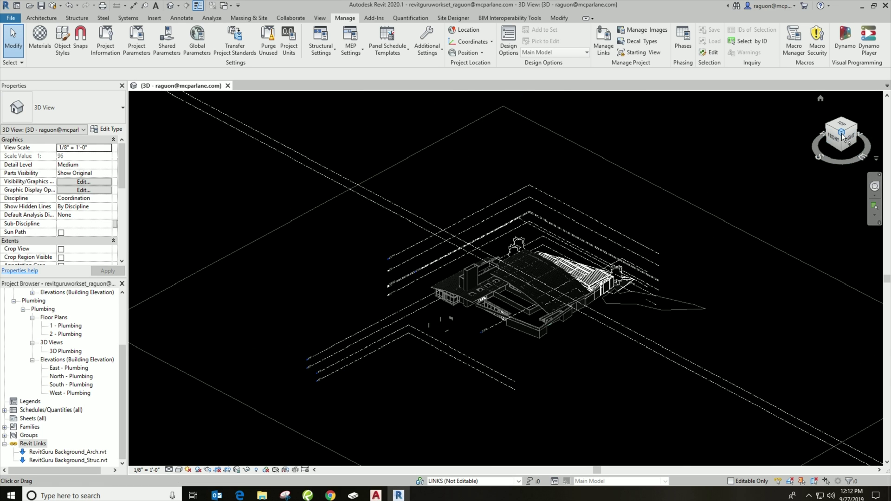
{"action": "scroll", "coordinate": [540, 228], "scroll_direction": "up", "scroll_amount": 4}
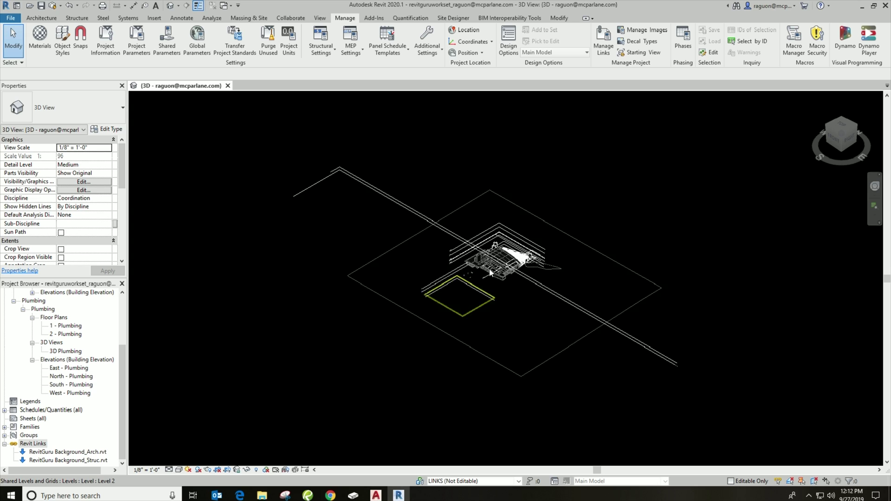
{"action": "scroll", "coordinate": [540, 226], "scroll_direction": "up", "scroll_amount": 2}
{"action": "middle_click_drag", "start_coordinate": [586, 260], "coordinate": [524, 197], "text": "shift"}
{"action": "right_click", "coordinate": [34, 444]}
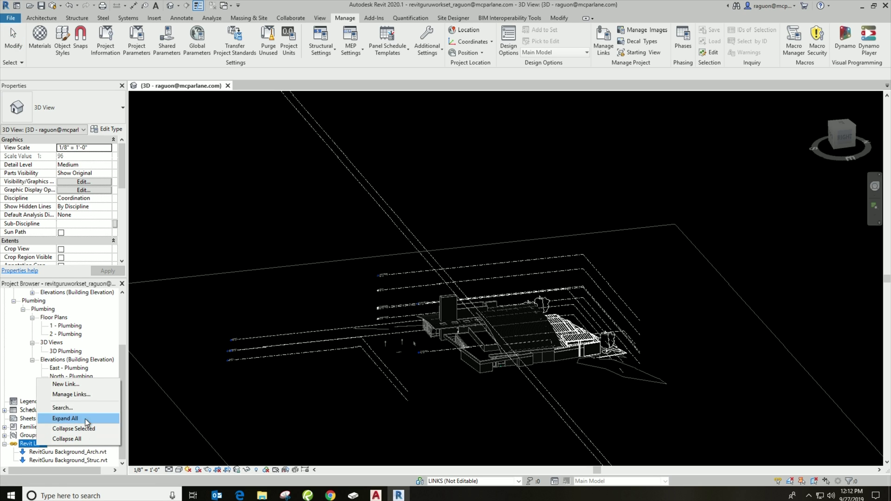
{"action": "left_click", "coordinate": [88, 395]}
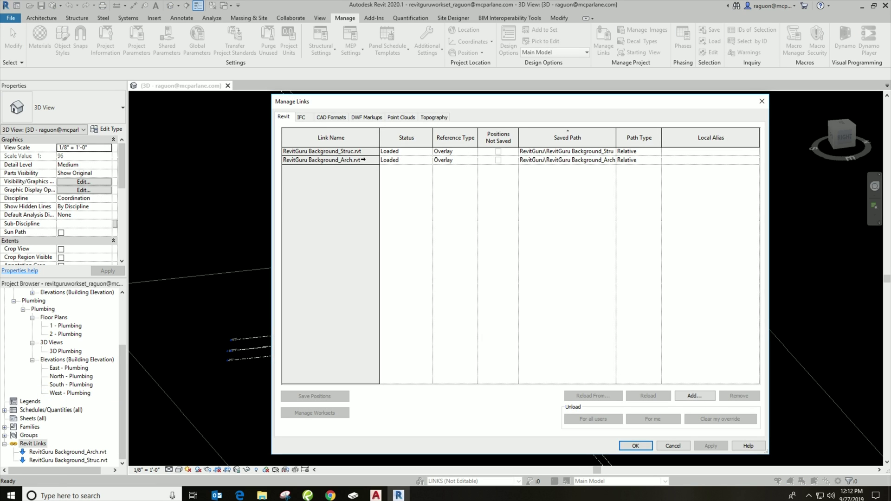
{"action": "left_click", "coordinate": [364, 160]}
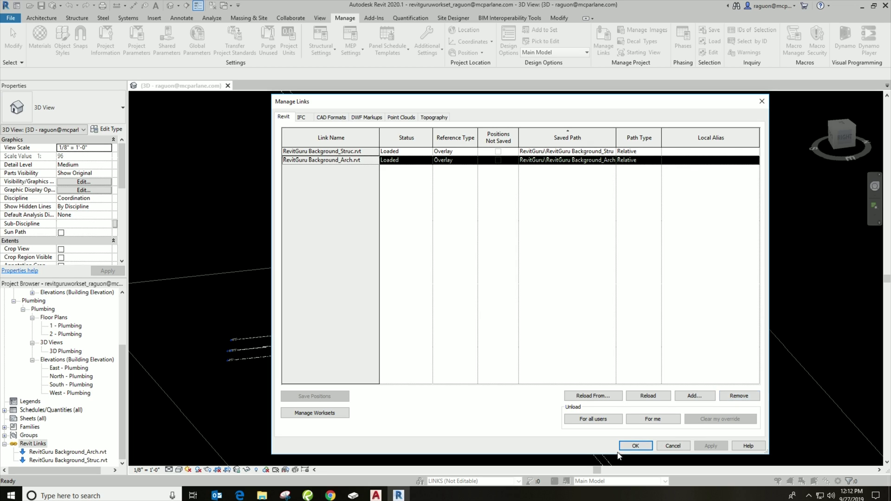
{"action": "left_click", "coordinate": [624, 447]}
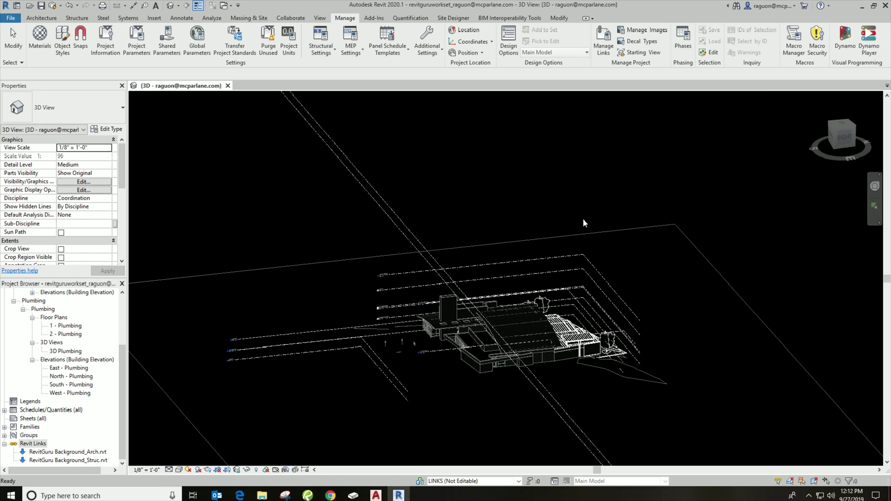
- Zoom out and restore the isometric corner view of the whole site via the ViewCube
{"action": "scroll", "coordinate": [583, 218], "scroll_direction": "down", "scroll_amount": 1}
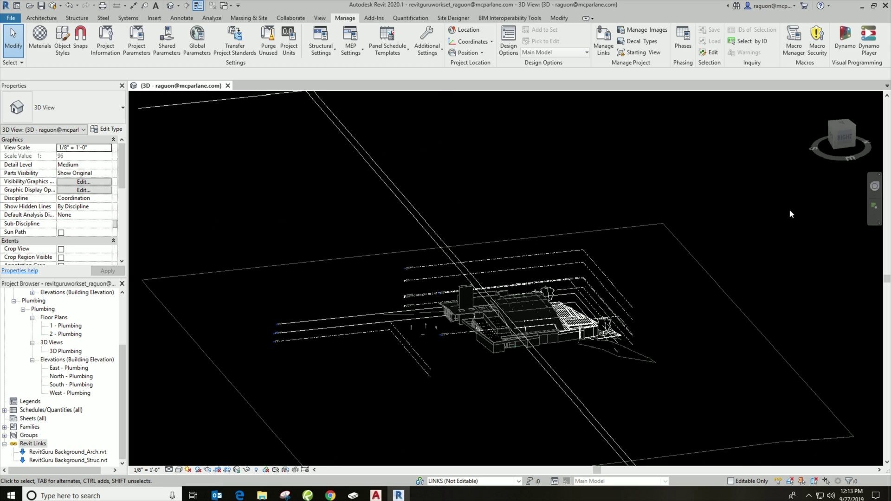
{"action": "left_click", "coordinate": [836, 130]}
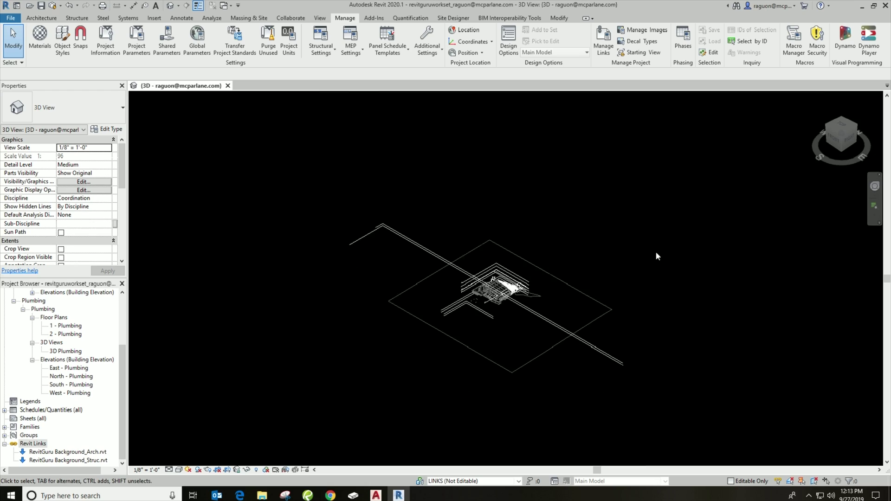